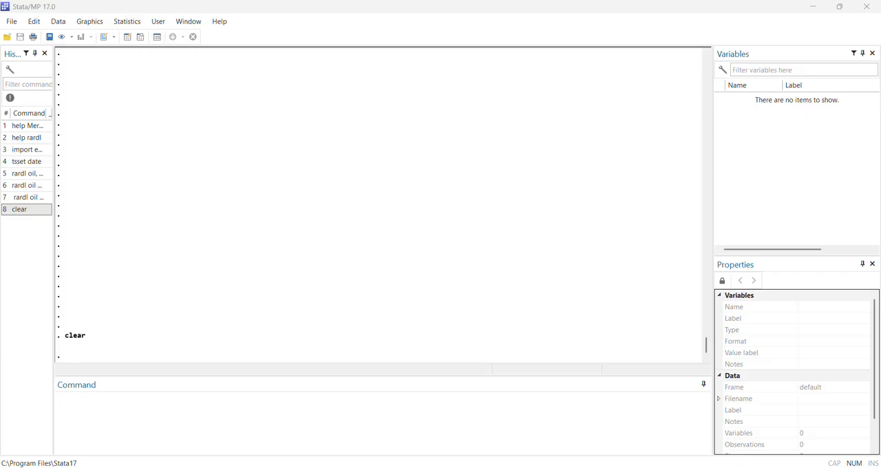
Step: Read through the rardl help file, covering its syntax, options, analysis types, output description and interpretation of the long-run results
left_click_drag(368, 67, 430, 67)
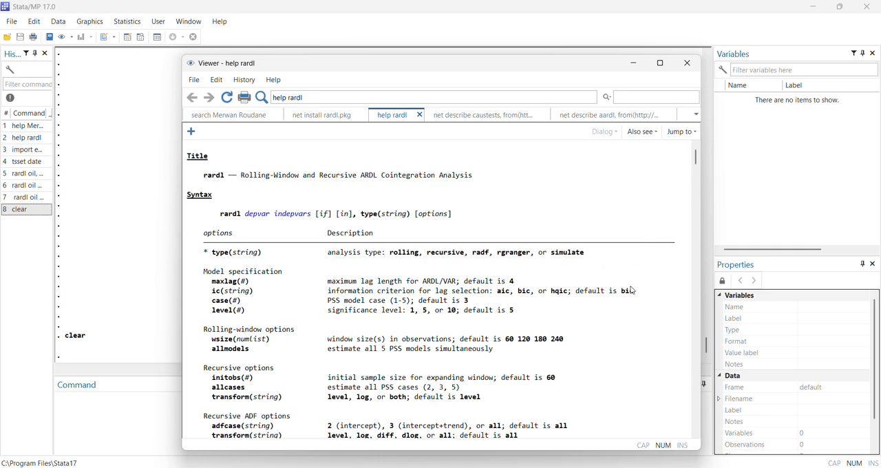
scroll(565, 268, "down", 20)
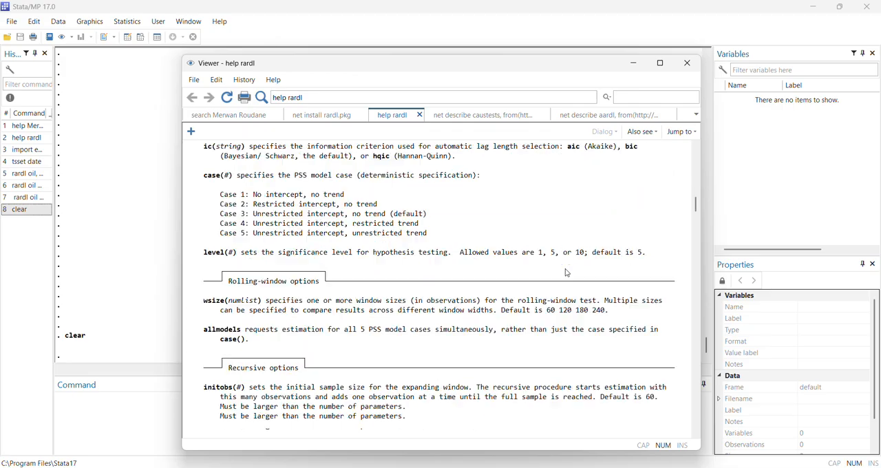
scroll(567, 273, "down", 12)
scroll(567, 272, "down", 8)
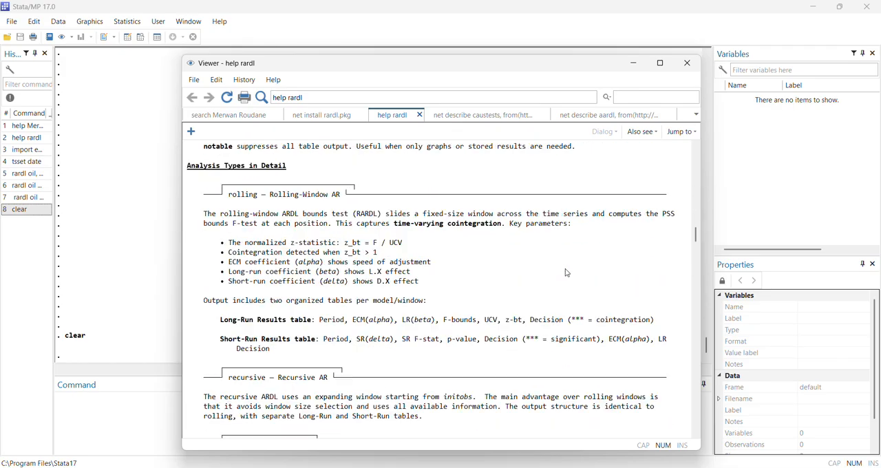
scroll(567, 272, "down", 5)
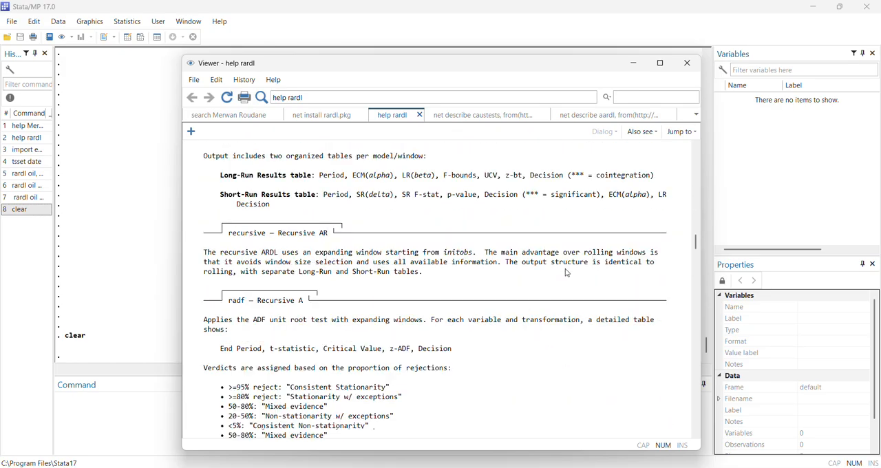
scroll(567, 273, "down", 12)
scroll(567, 273, "down", 3)
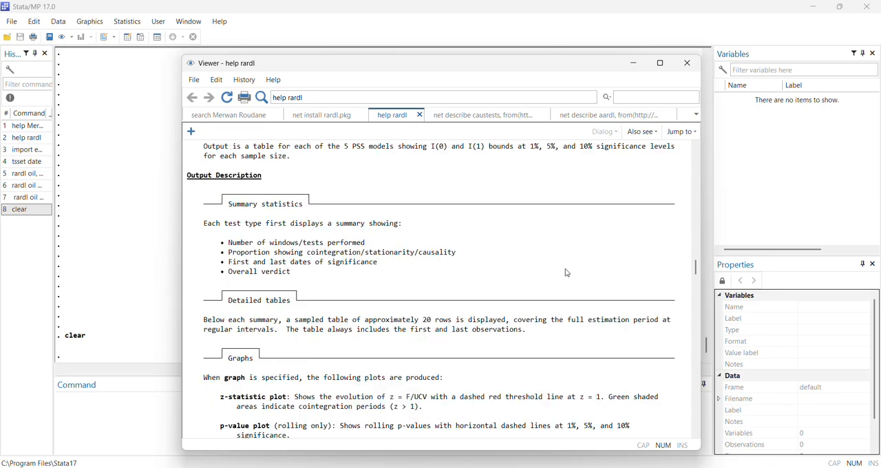
scroll(567, 272, "down", 10)
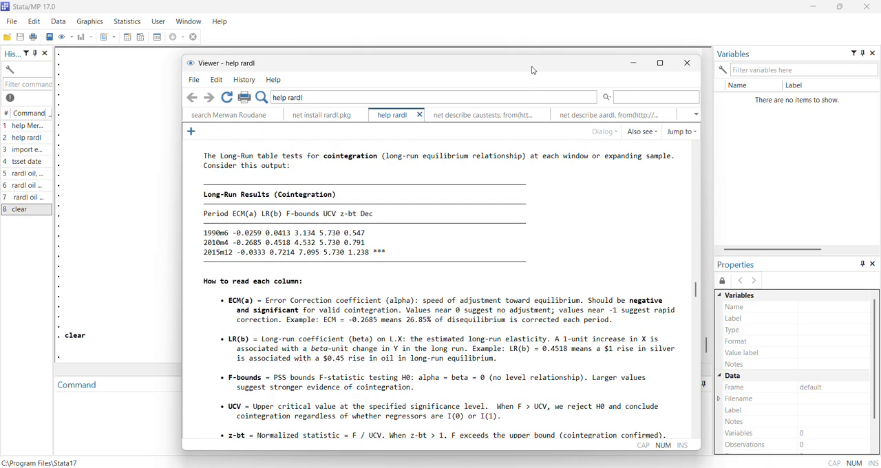
left_click_drag(532, 67, 0, 122)
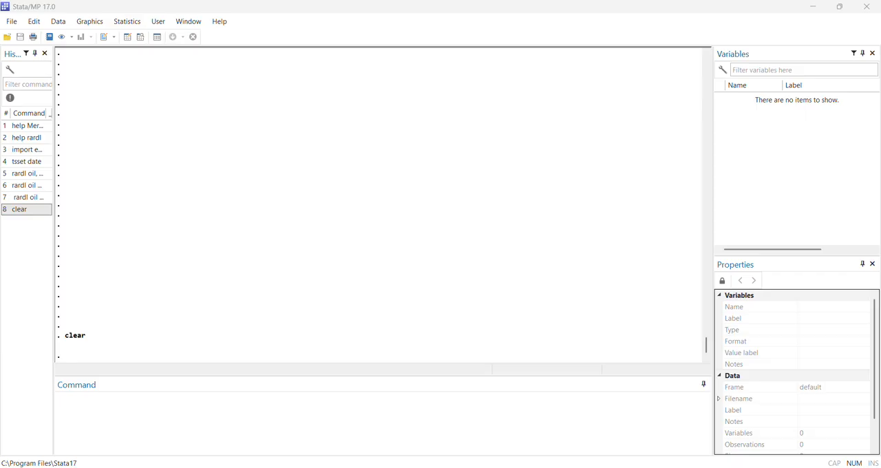
Step: Import the "daily" sheet of CARBON DATA.xlsx with first-row variable names, and declare date as the time variable with tsset
left_click(26, 151)
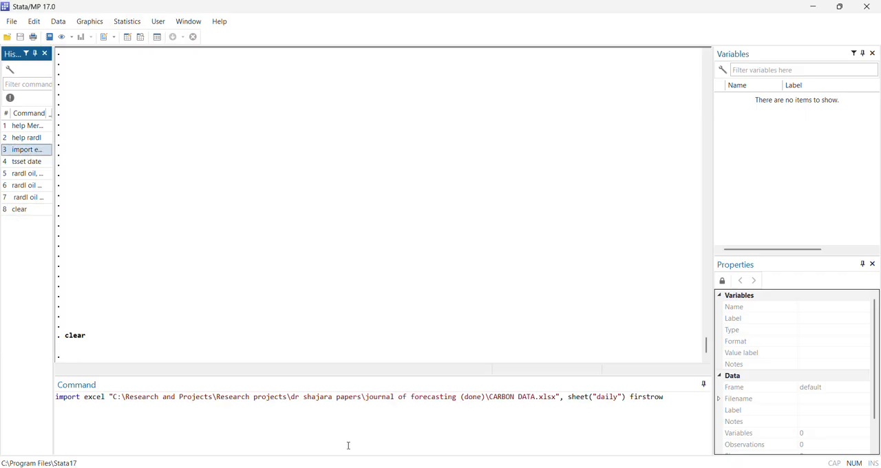
key("Return")
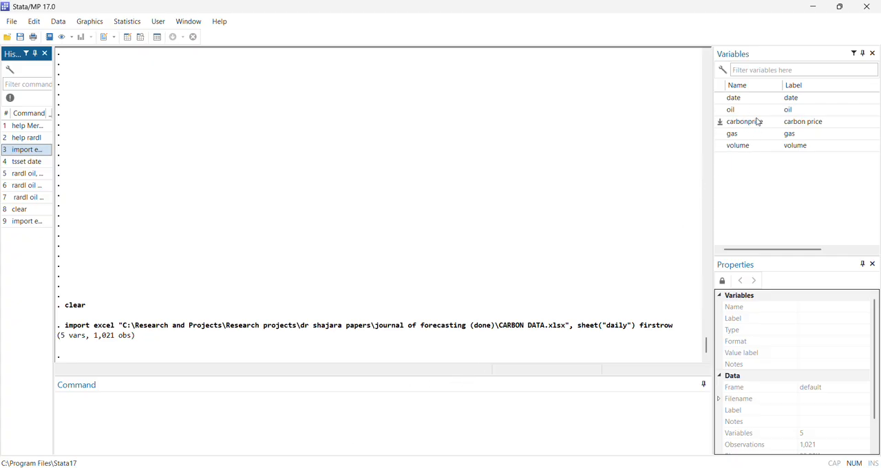
double_click(29, 164)
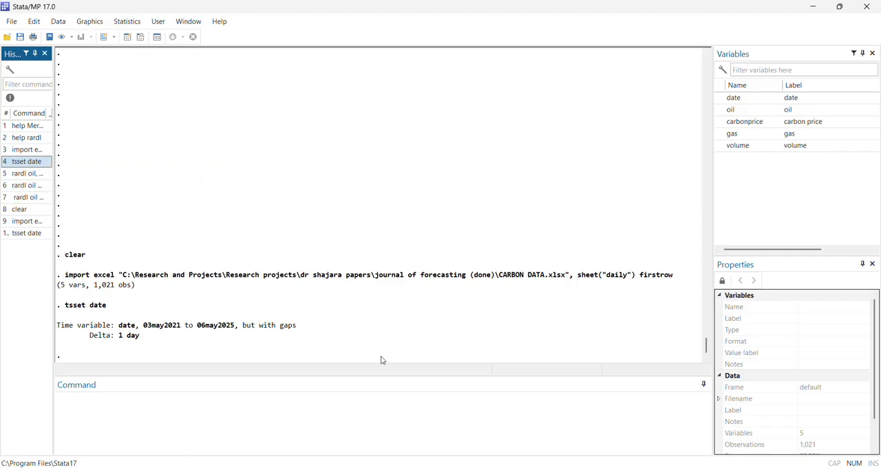
Step: Plot the oil series over time with tsline, and close the graph after viewing it
left_click(249, 418)
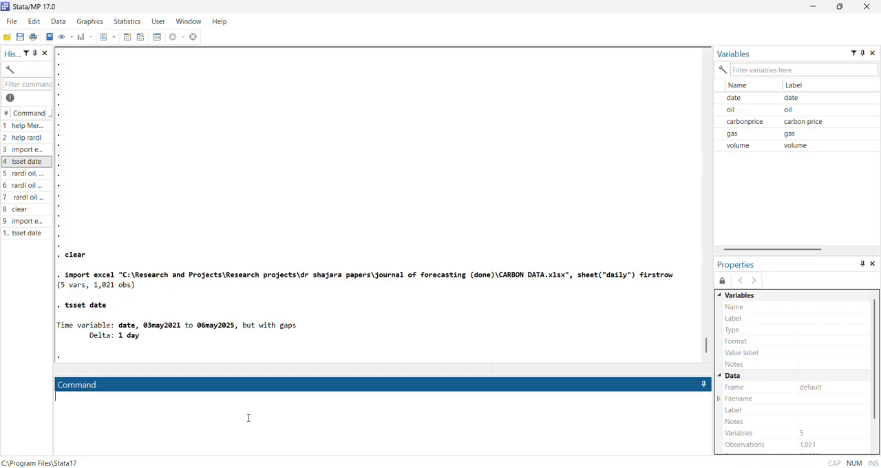
type("tsline oil")
key("Return")
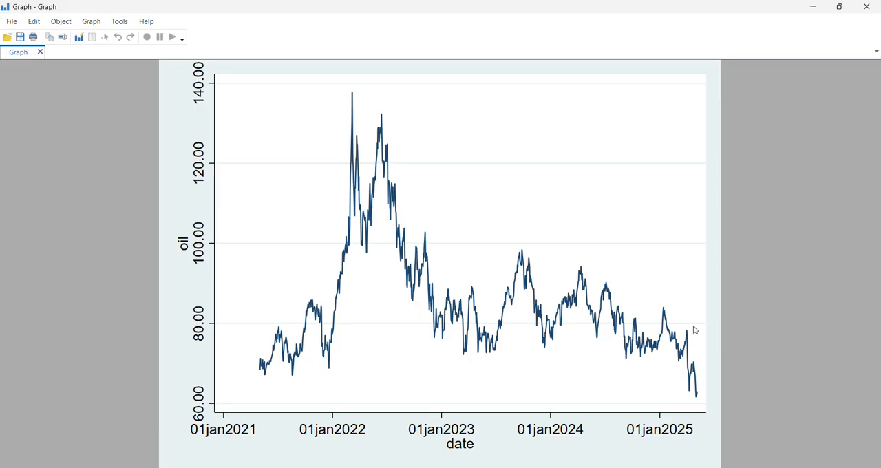
left_click(867, 6)
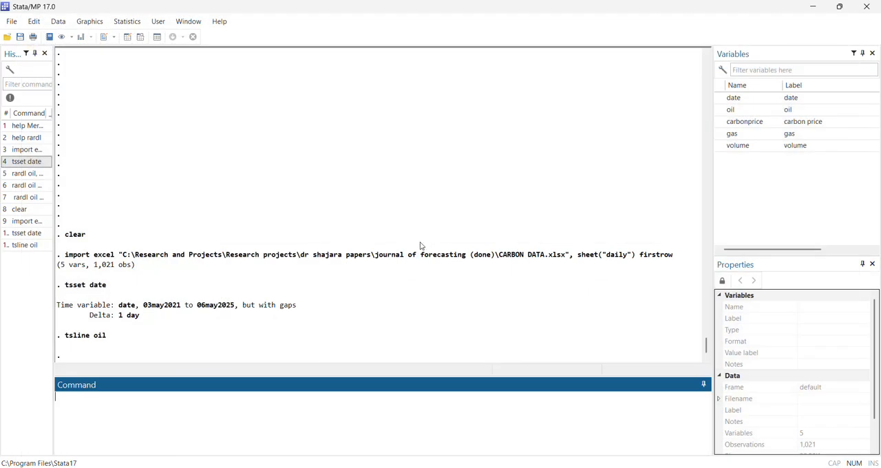
Step: Run the recursive ADF unit root test: rardl oil, type(radf) initobs(60) transform(all) adfcase(all) maxlag(4) graph
left_click(21, 179)
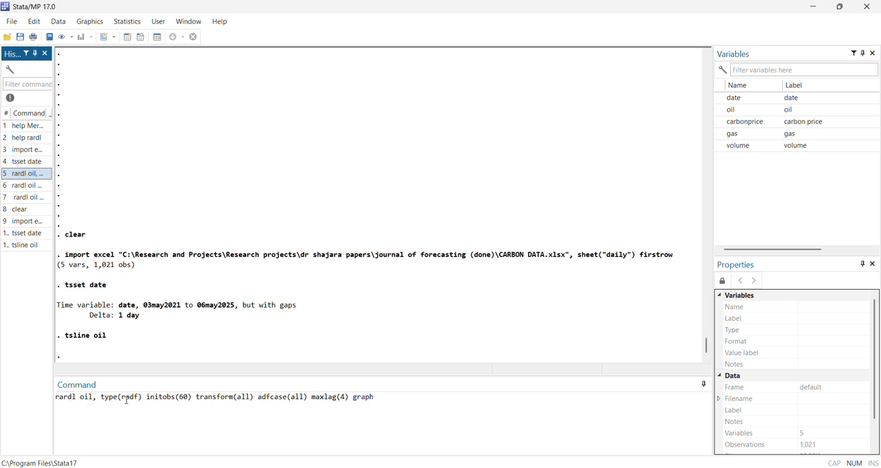
left_click(182, 398)
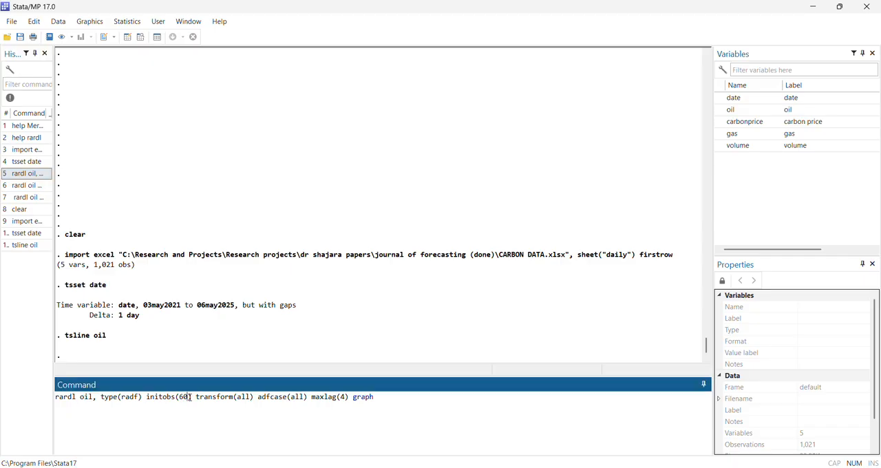
left_click(244, 408)
left_click_drag(237, 397, 245, 397)
left_click(433, 418)
key("Return")
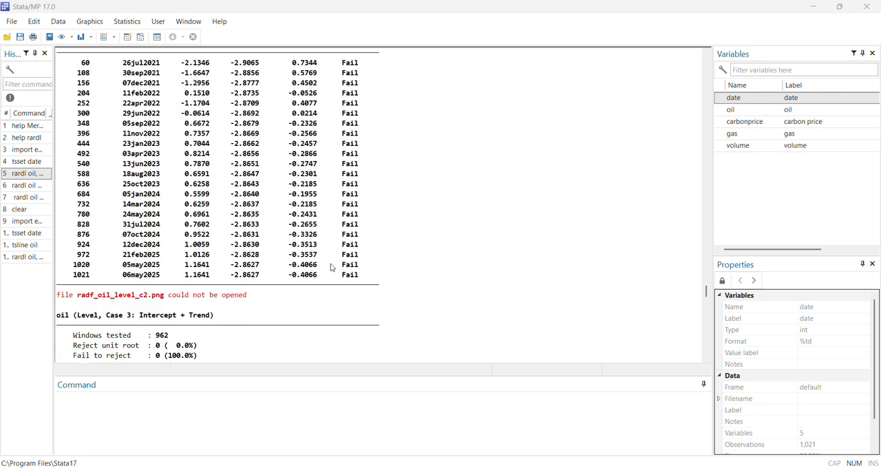
Step: Examine the recursive ADF settings, verdict and detailed table for oil in levels with intercept, together with the matching z-ADF graph
scroll(333, 268, "up", 3)
scroll(338, 239, "down", 1)
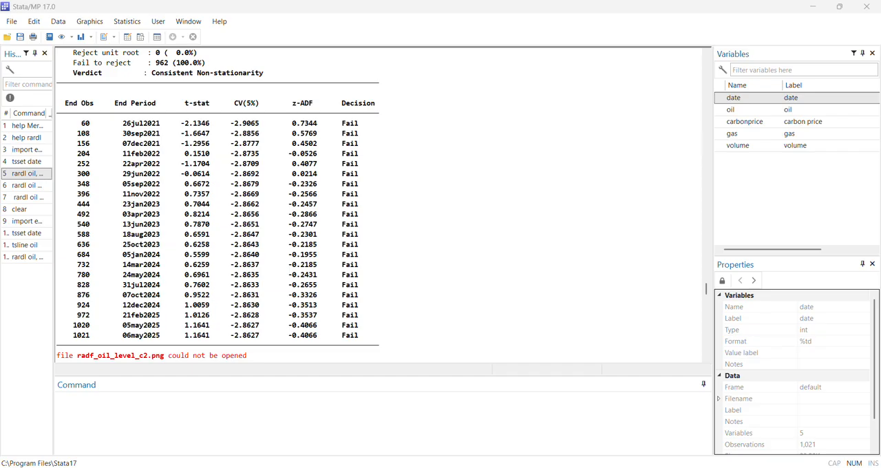
scroll(318, 253, "up", 7)
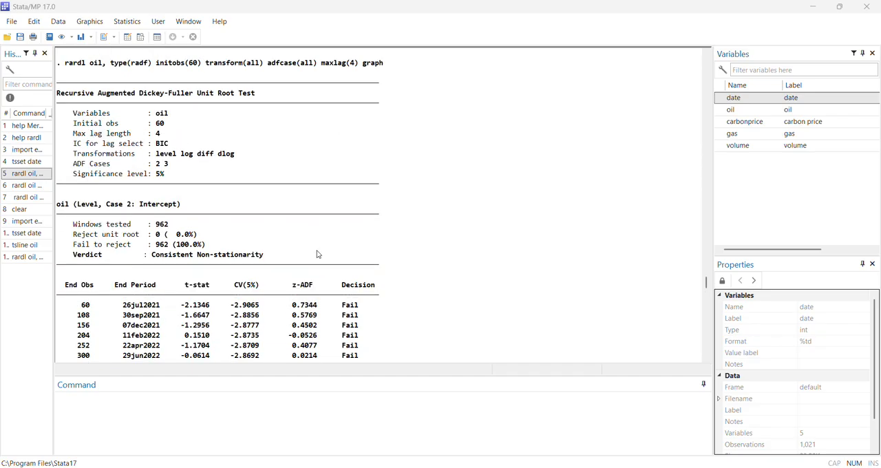
scroll(316, 259, "down", 2)
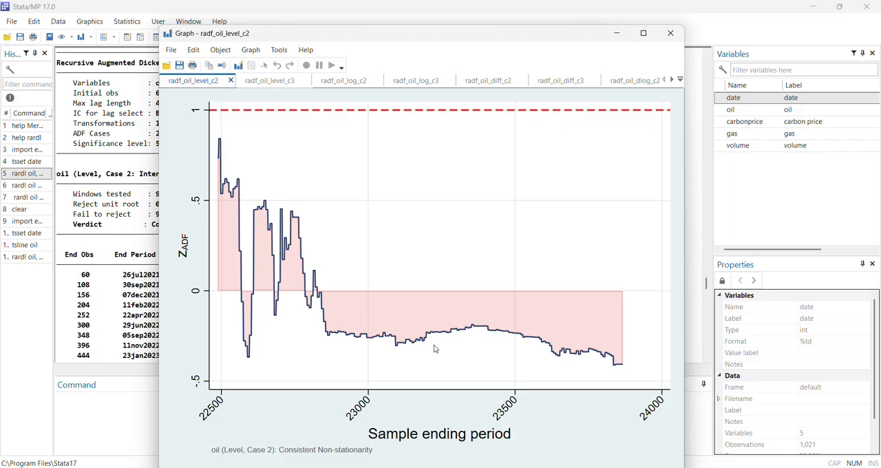
left_click_drag(558, 38, 0, 86)
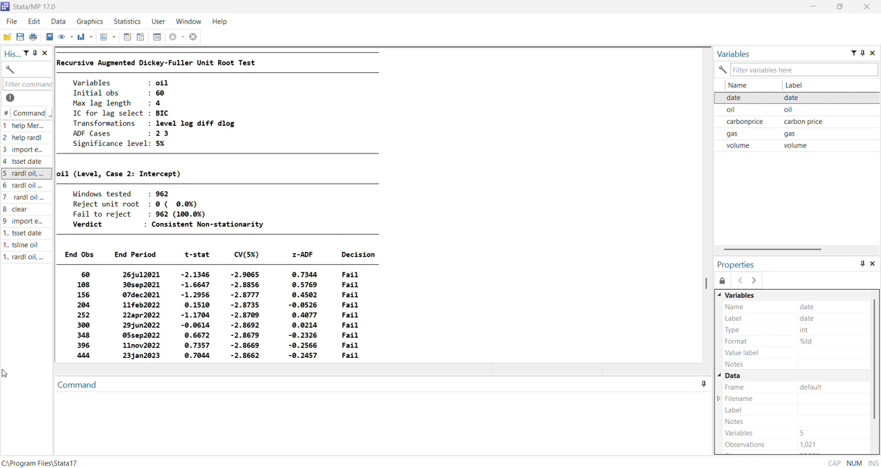
scroll(276, 269, "up", 1)
scroll(276, 272, "down", 2)
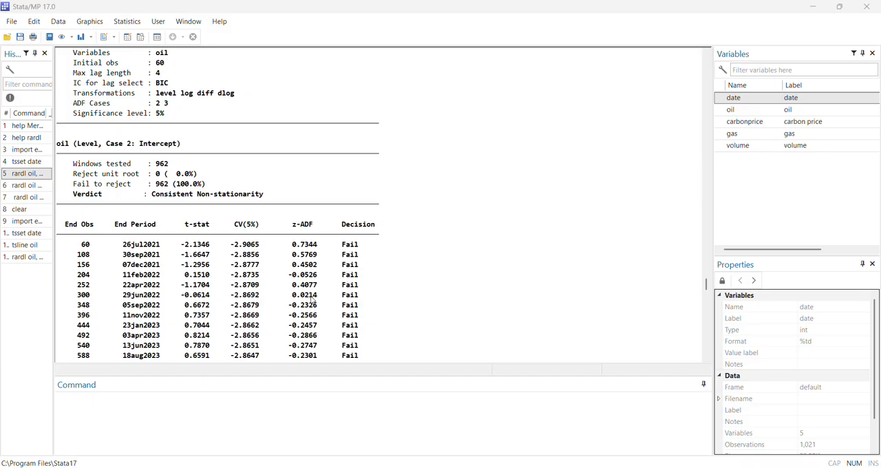
scroll(312, 309, "down", 4)
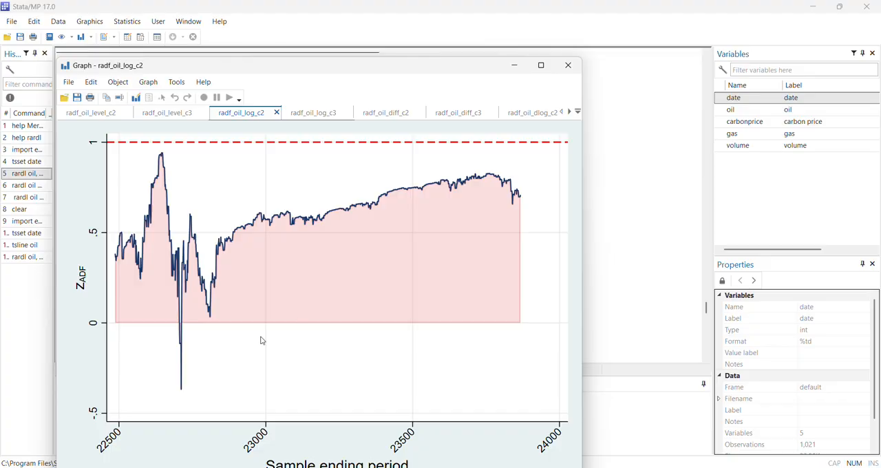
Step: Examine the recursive ADF tables and graphs for the log, first-difference and differenced-log transformations of oil
left_click_drag(357, 68, 0, 142)
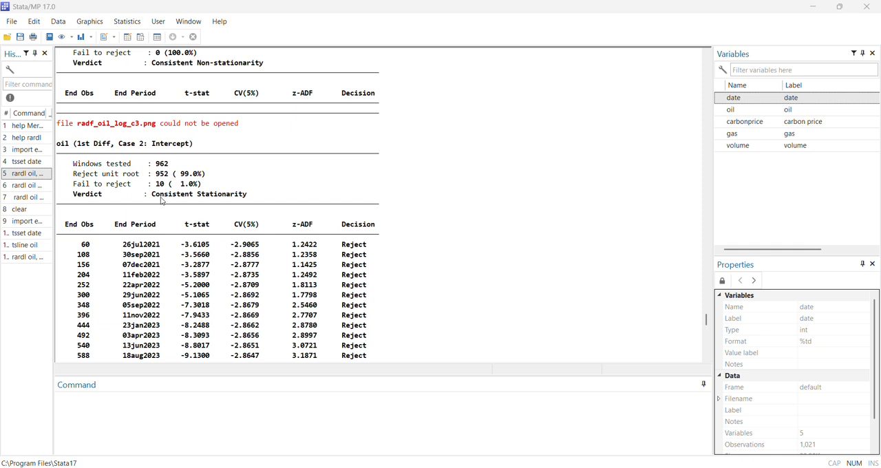
scroll(263, 200, "down", 2)
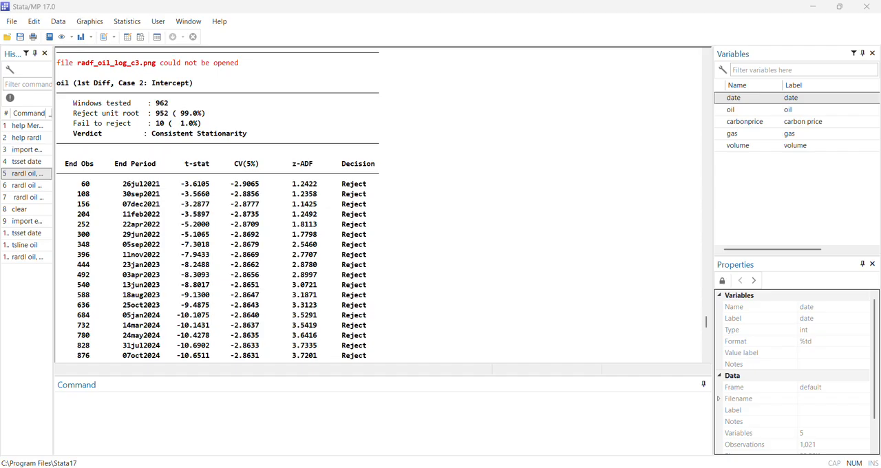
scroll(406, 320, "down", 1)
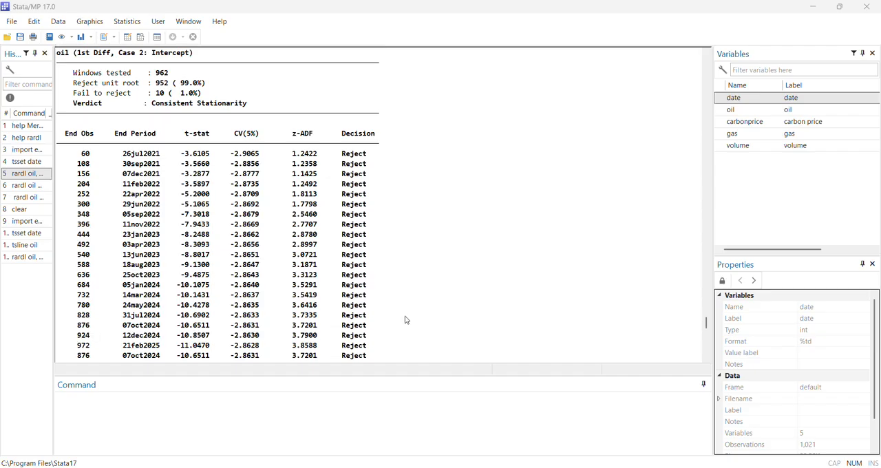
scroll(407, 320, "down", 1)
scroll(407, 320, "up", 1)
key("alt+Tab")
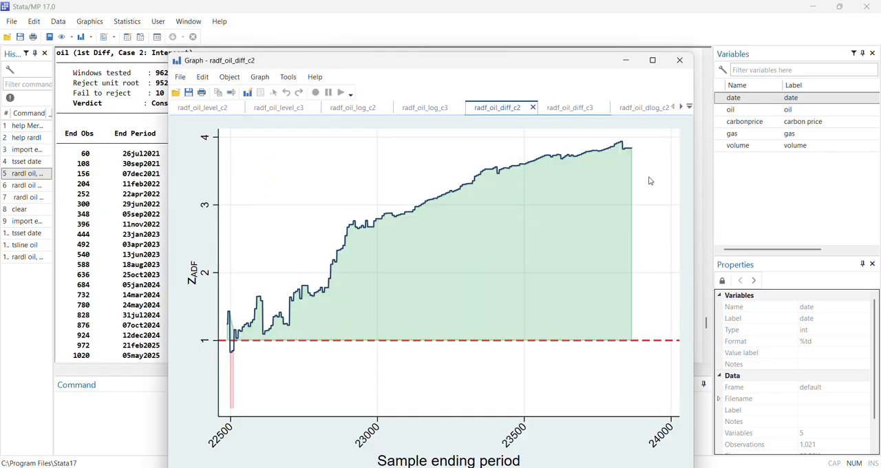
left_click_drag(539, 63, 539, 48)
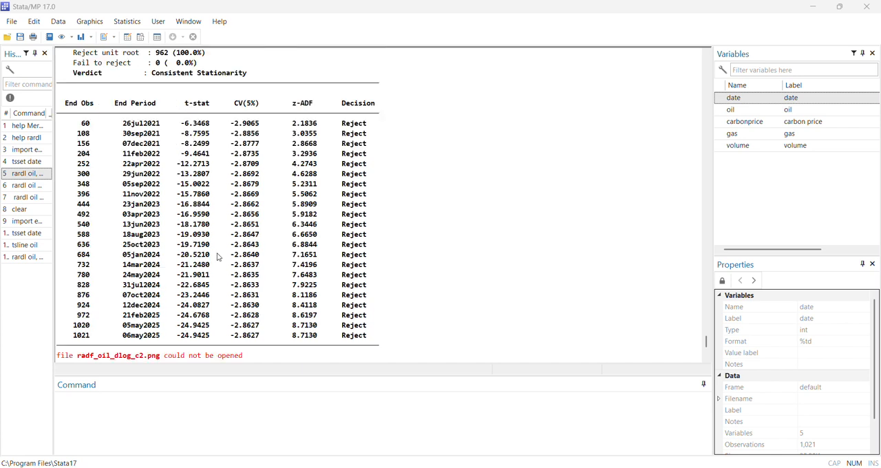
scroll(489, 317, "up", 1)
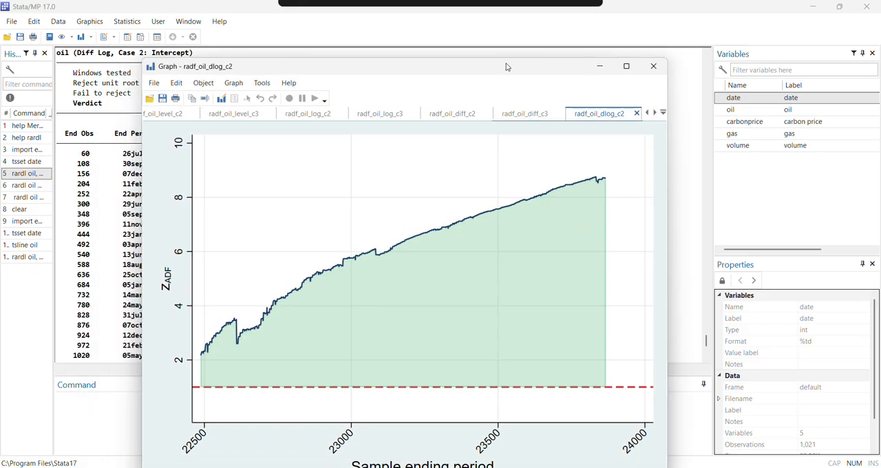
left_click_drag(506, 65, 0, 141)
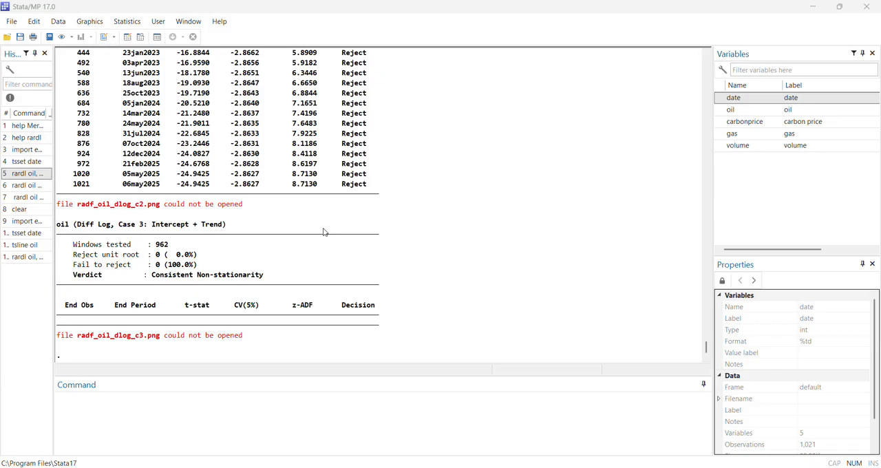
Step: Run the rolling-window ARDL bounds test: rardl oil gas, type(rolling) case(3) wsize(120) maxlag(4) nosimulate graph
left_click(25, 187)
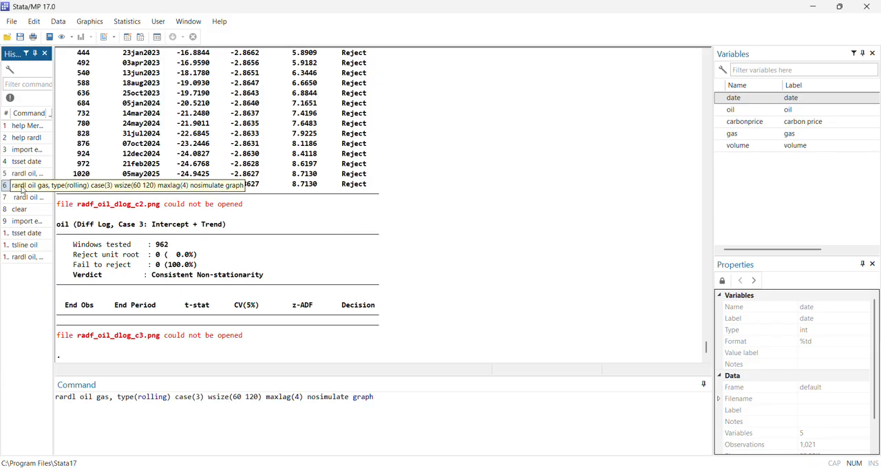
left_click(201, 426)
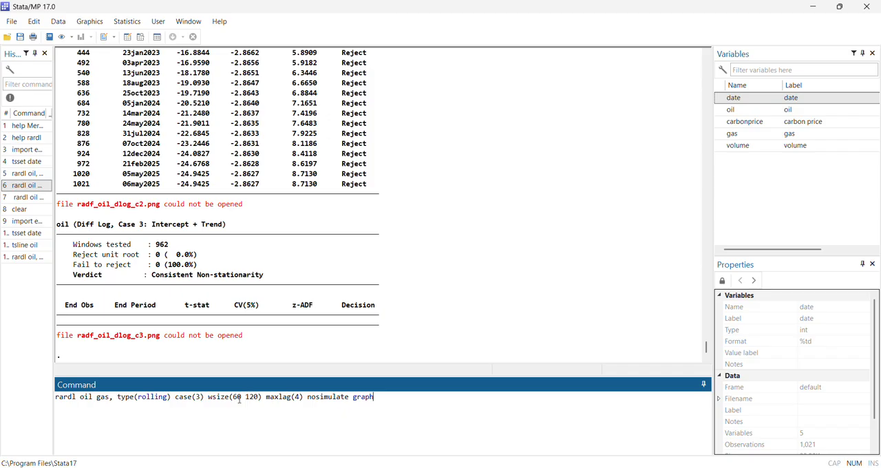
left_click_drag(244, 397, 232, 396)
key("BackSpace")
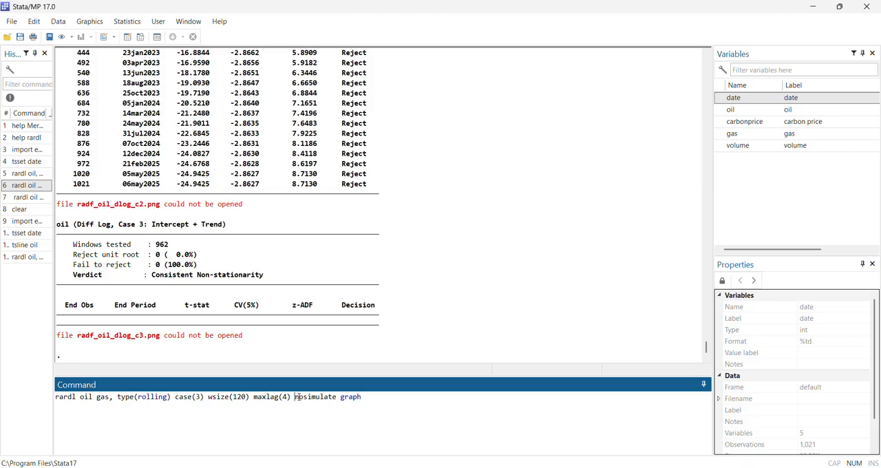
left_click_drag(297, 397, 332, 397)
scroll(299, 248, "up", 5)
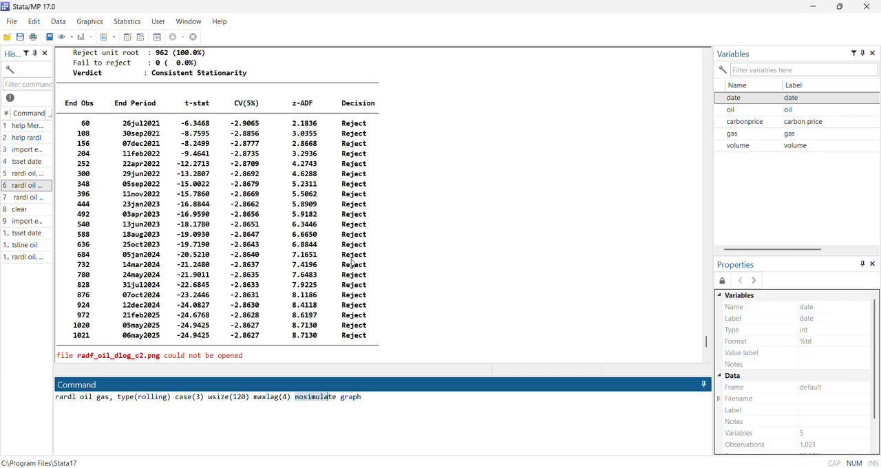
scroll(252, 276, "up", 4)
scroll(286, 239, "down", 6)
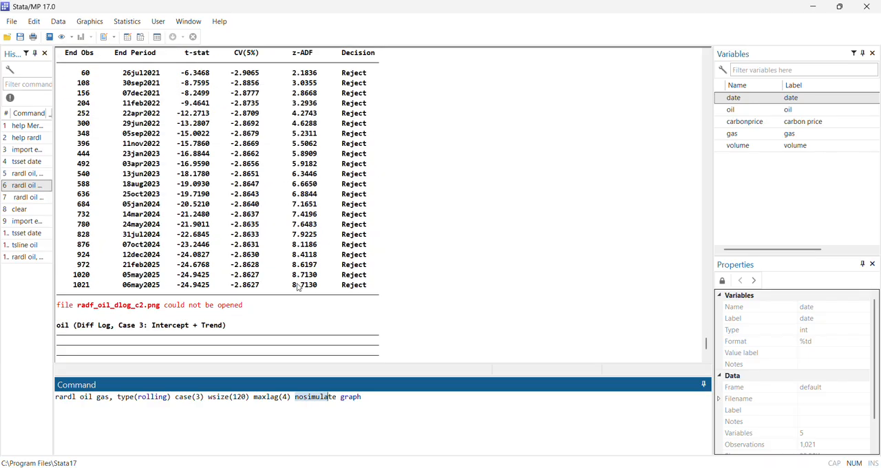
left_click(388, 403)
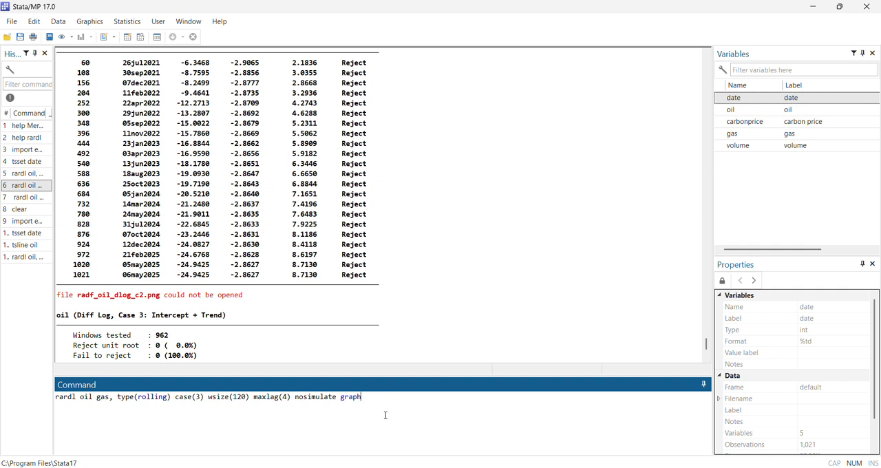
key("Return")
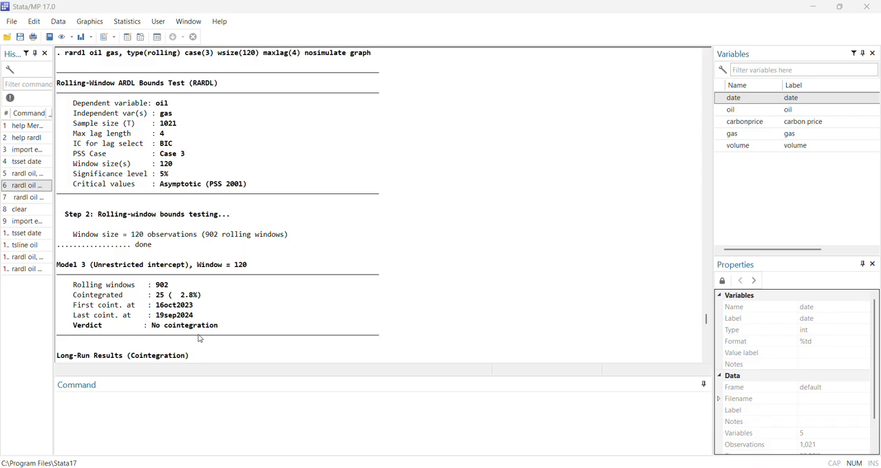
Step: Examine the rolling-window long-run, short-run and critical value tables for oil and gas, together with the p-value and z-ratio graphs
scroll(229, 327, "down", 1)
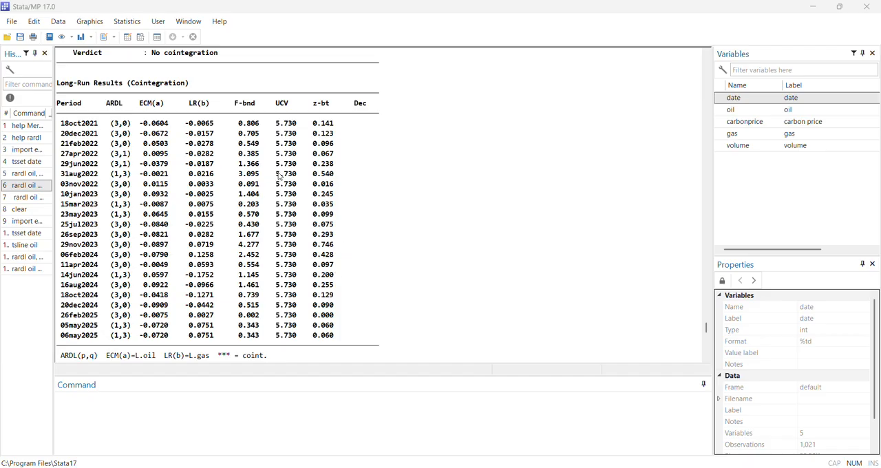
scroll(320, 190, "down", 3)
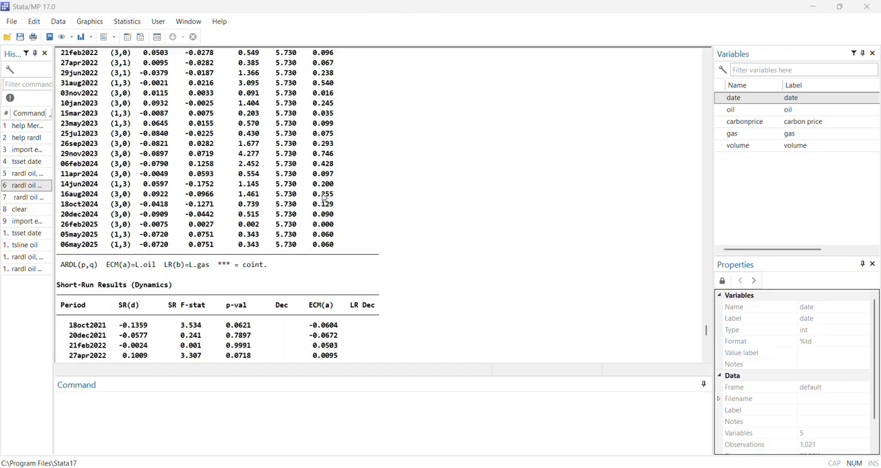
scroll(326, 200, "down", 3)
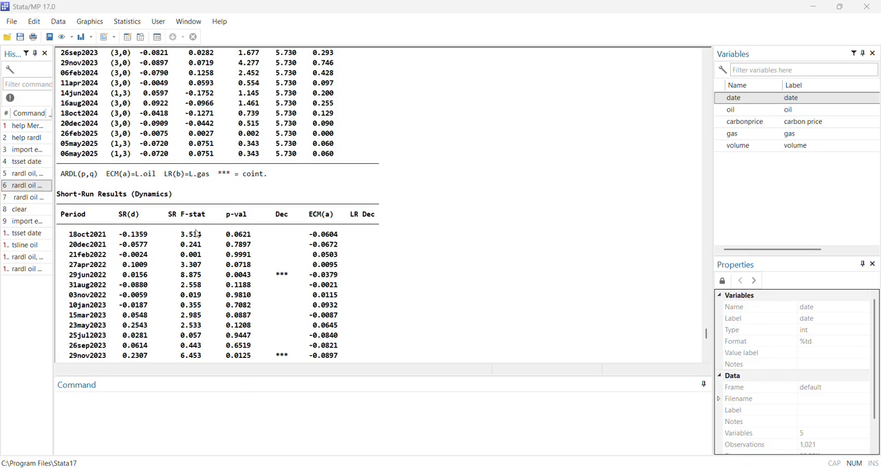
scroll(197, 234, "down", 1)
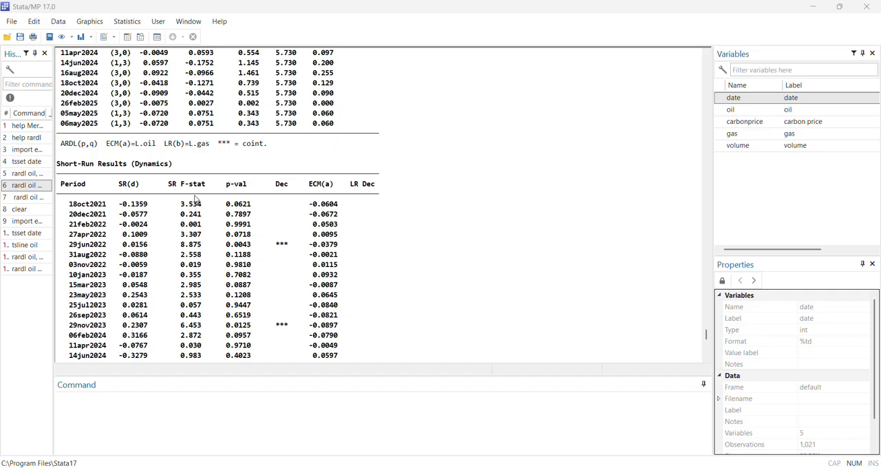
scroll(197, 200, "down", 1)
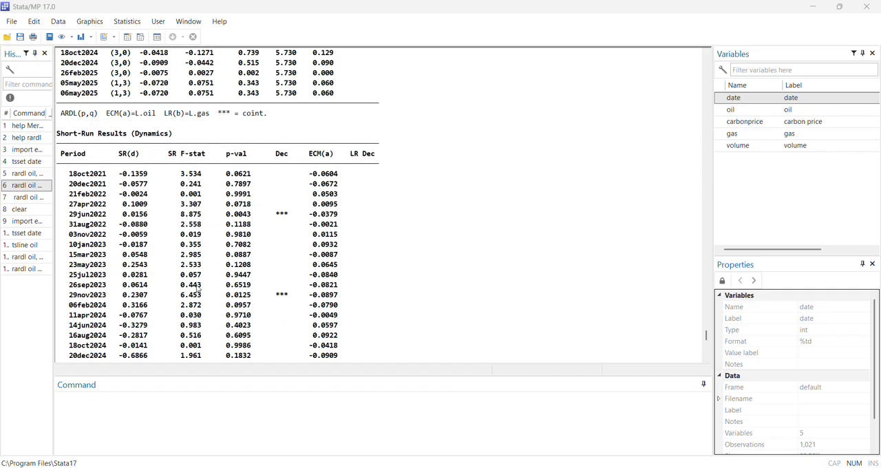
scroll(344, 240, "down", 1)
scroll(344, 240, "down", 3)
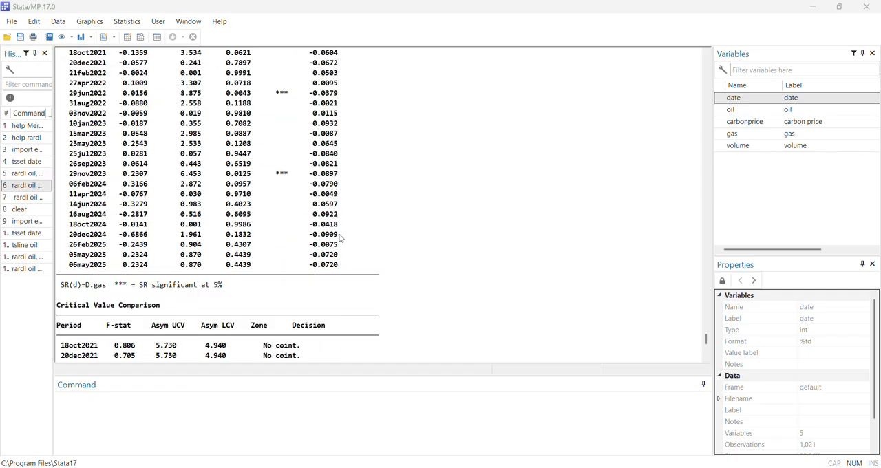
scroll(340, 238, "down", 6)
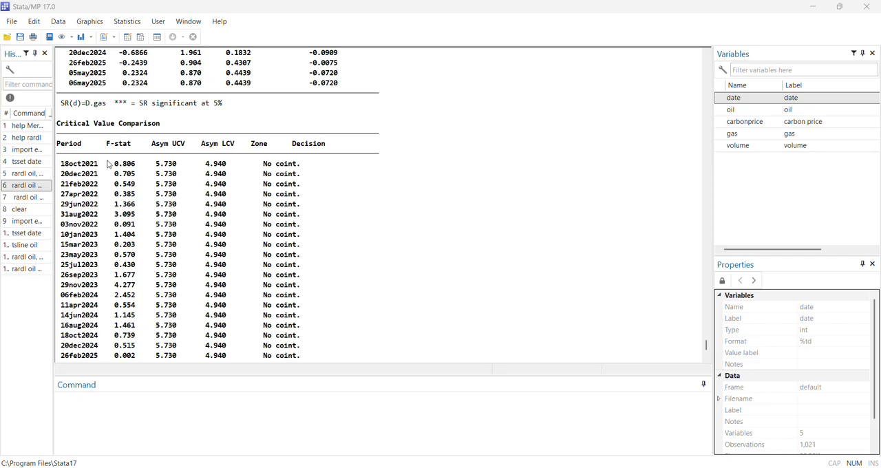
scroll(97, 158, "down", 3)
scroll(121, 127, "up", 2)
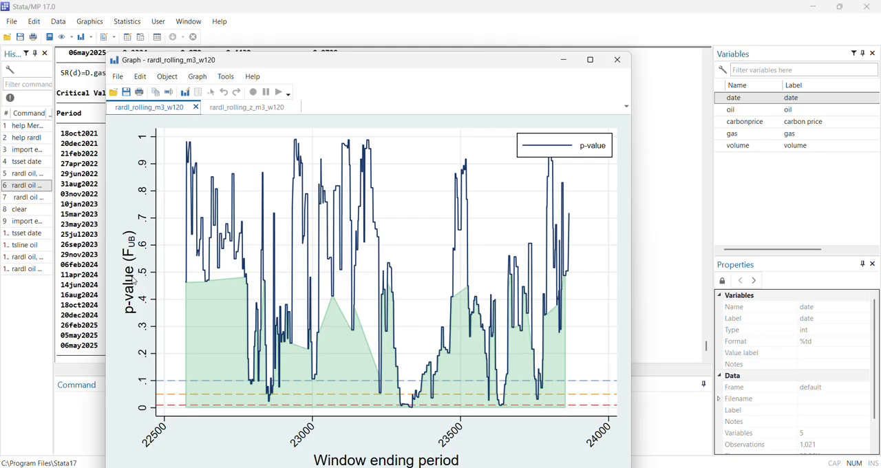
left_click(235, 110)
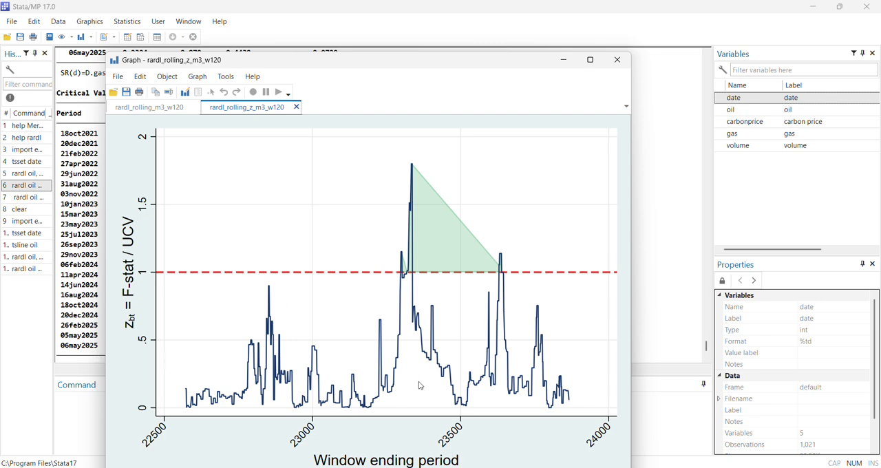
left_click_drag(333, 65, 0, 91)
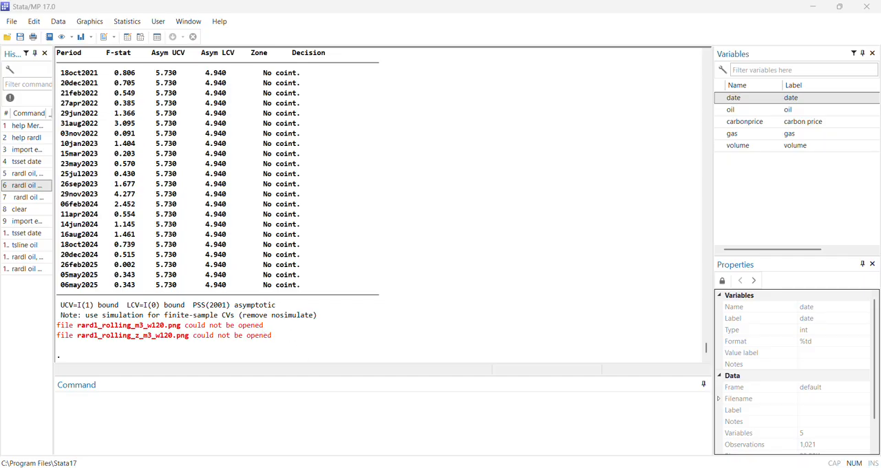
Step: Run the recursive Granger causality test: rardl oil gas, type(rgranger) initobs(120) maxlag(4) transform(both) graph
left_click(28, 198)
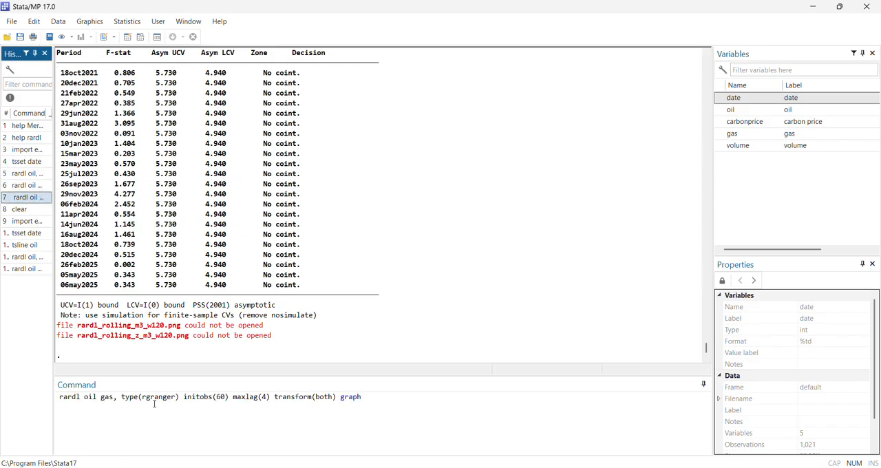
left_click(226, 397)
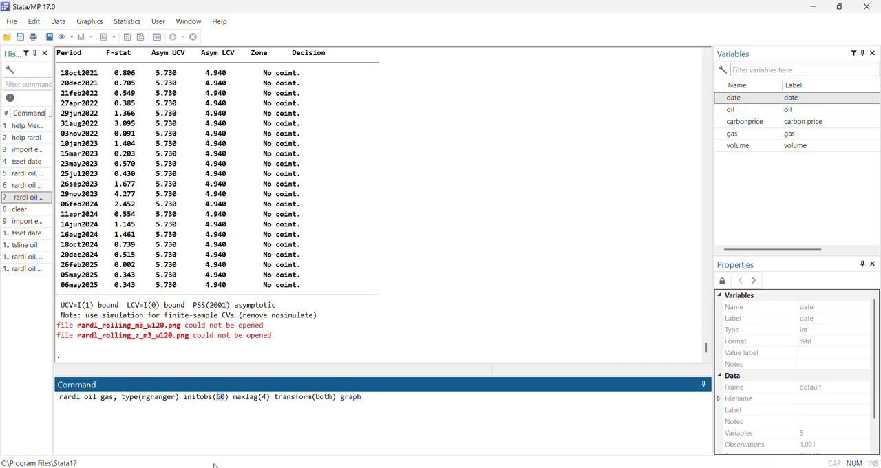
type("120")
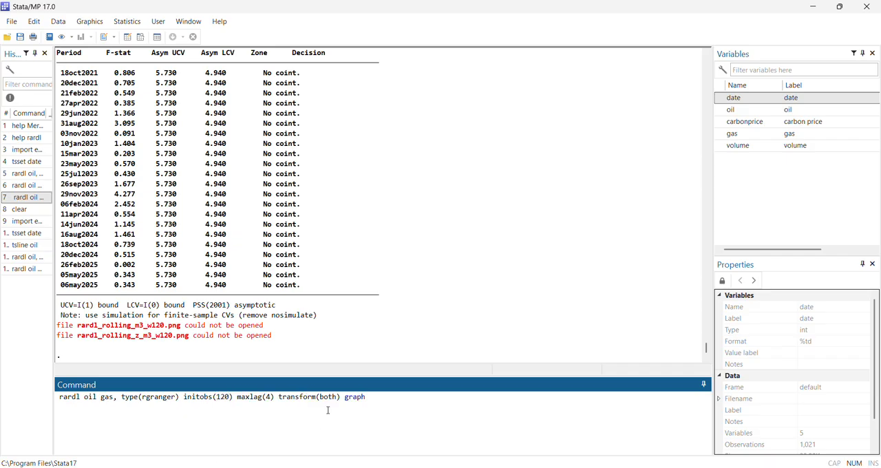
key("Return")
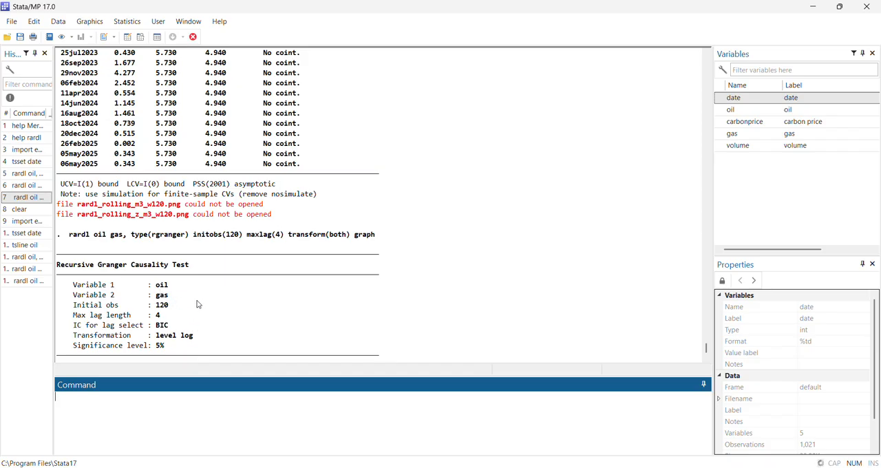
Step: Examine the recursive Granger causality settings and the level-price rejection rates and verdicts for both directions between gas and oil
left_click_drag(176, 311, 67, 311)
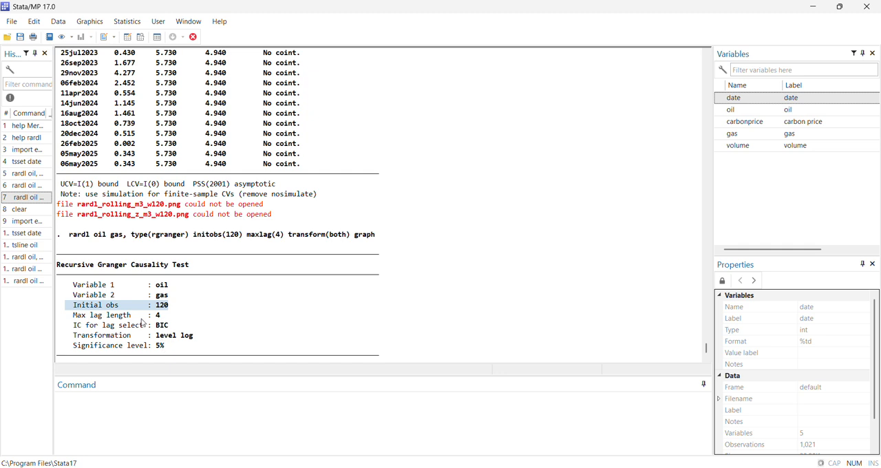
left_click_drag(153, 315, 144, 315)
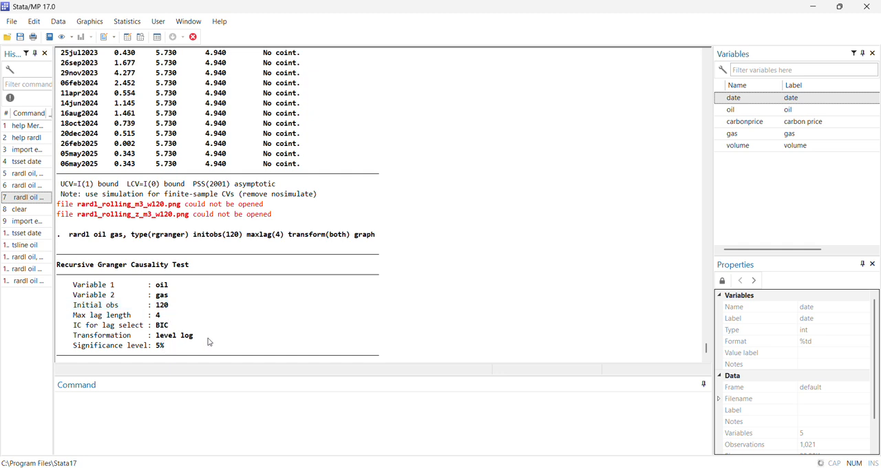
left_click_drag(208, 338, 75, 338)
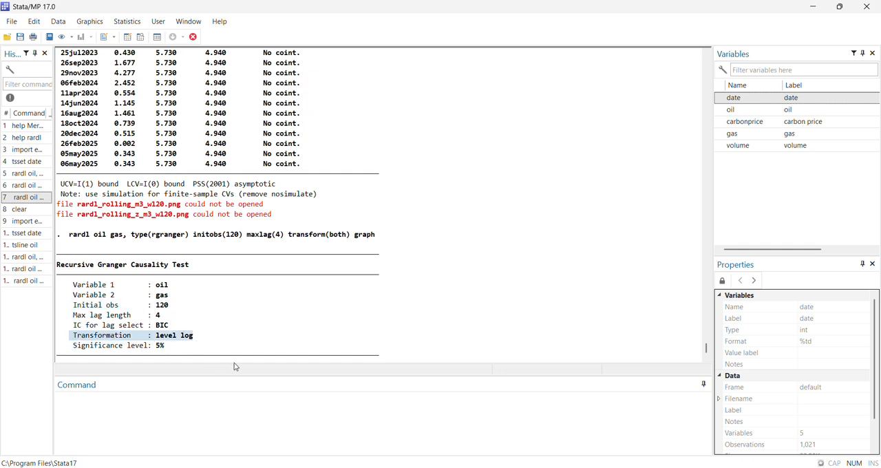
left_click_drag(173, 326, 142, 333)
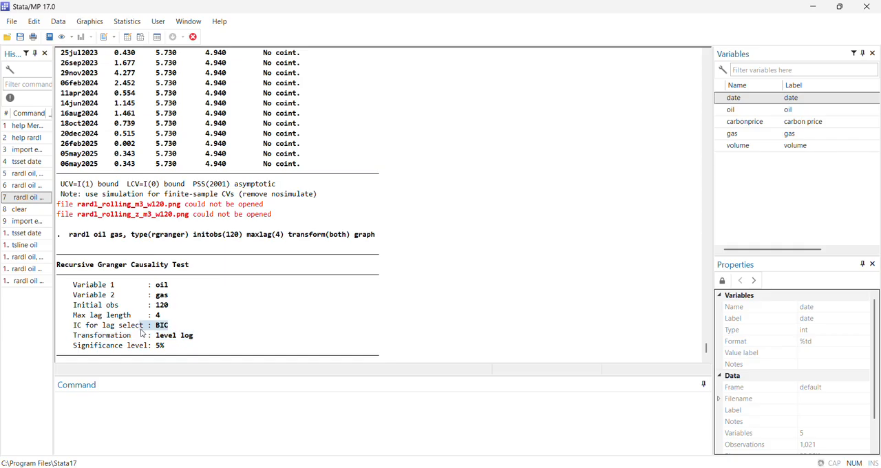
left_click(494, 349)
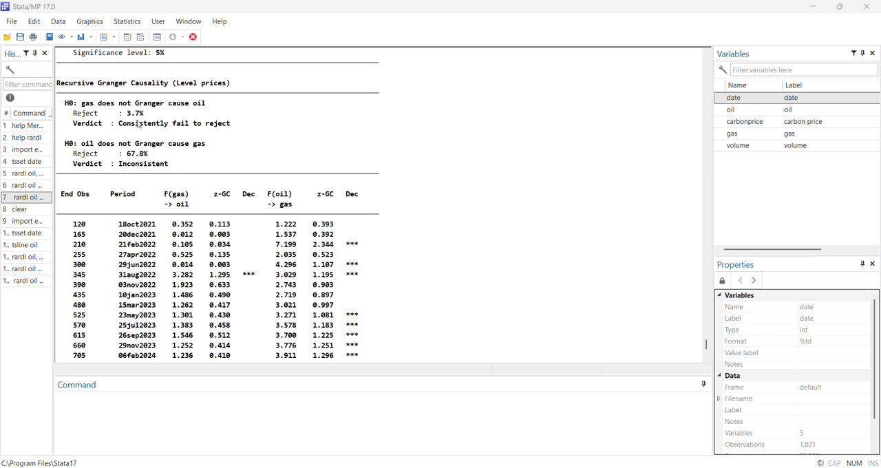
left_click_drag(144, 116, 127, 117)
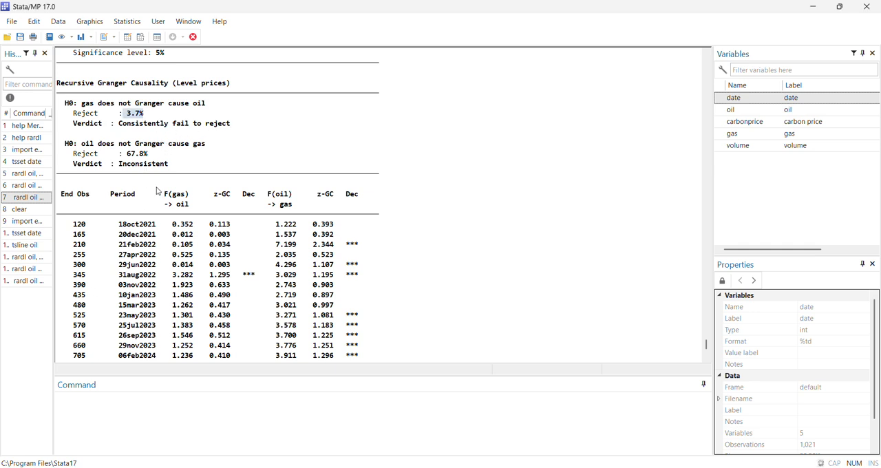
left_click(251, 158)
left_click_drag(172, 169, 121, 168)
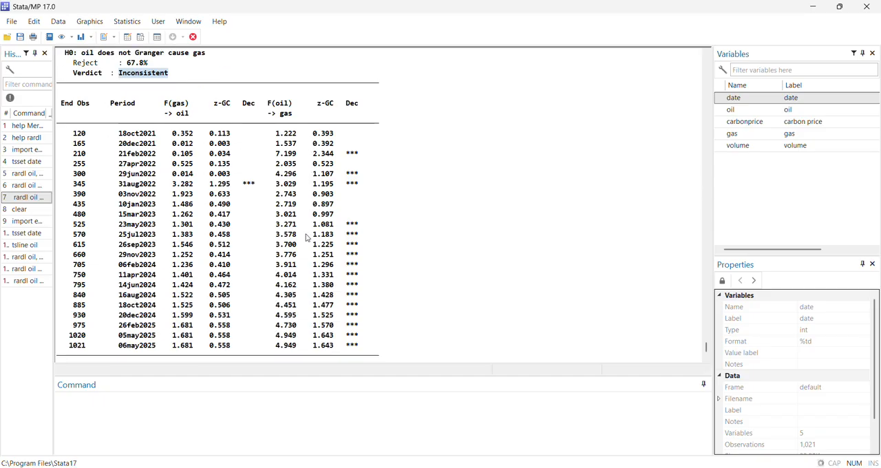
Step: Examine the level-price Granger causality table by period, together with the gas-to-oil and oil-to-gas z-GC graphs
scroll(295, 260, "up", 3)
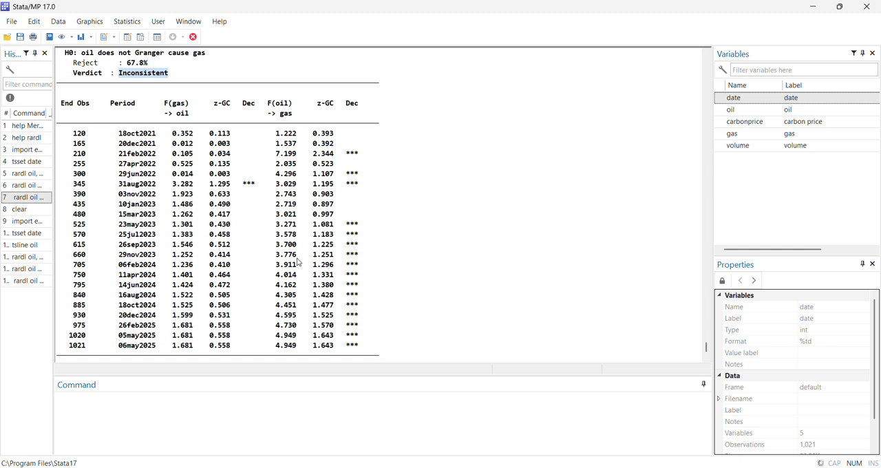
scroll(299, 263, "up", 1)
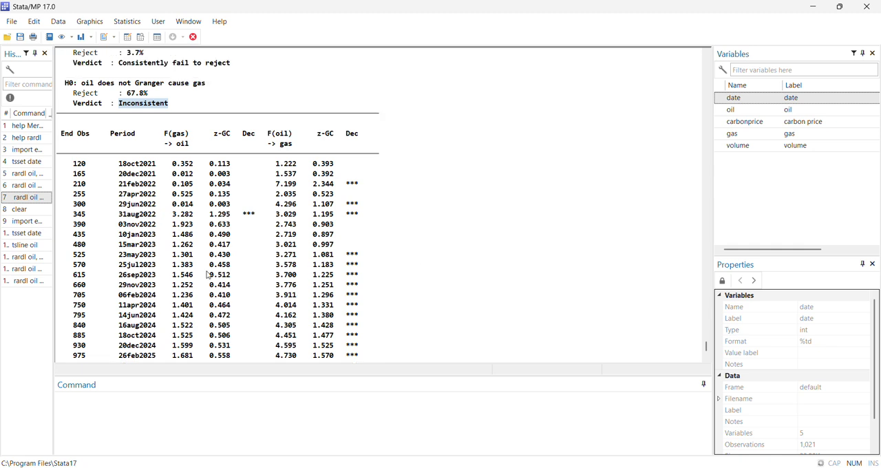
scroll(225, 113, "down", 1)
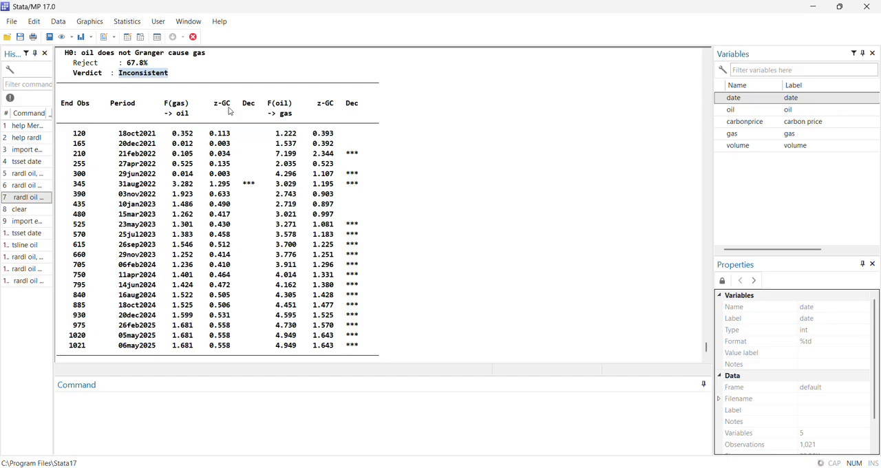
left_click_drag(192, 184, 264, 184)
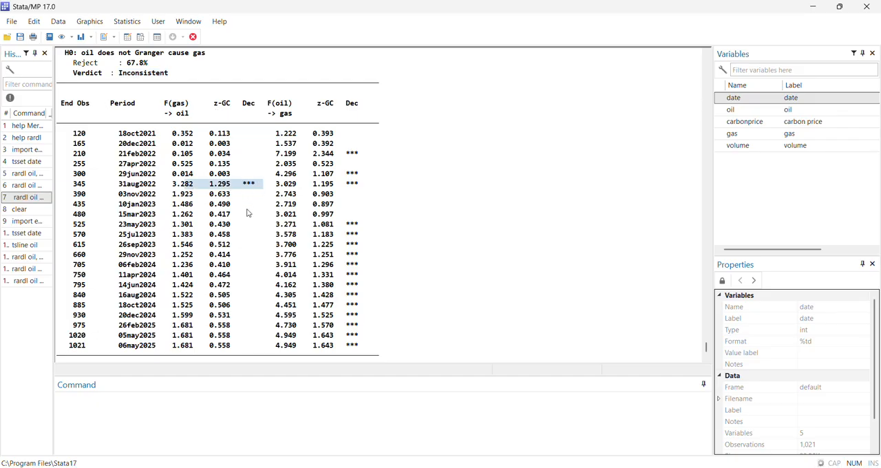
scroll(246, 211, "up", 1)
scroll(237, 237, "down", 1)
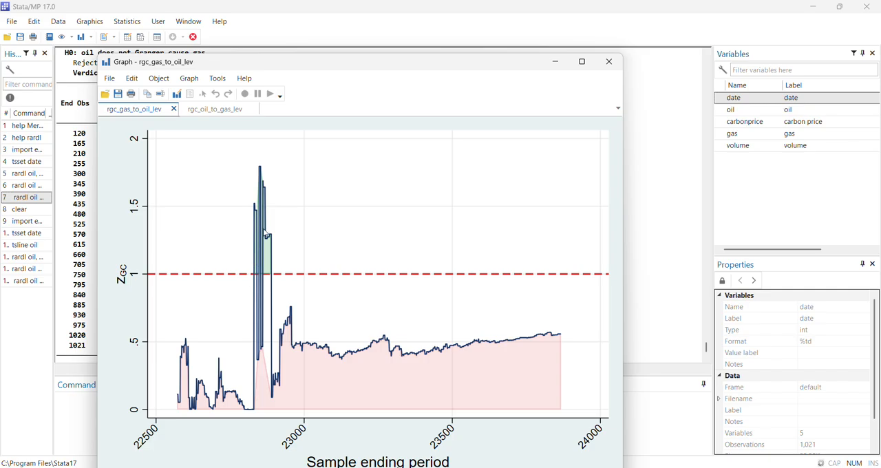
left_click(207, 114)
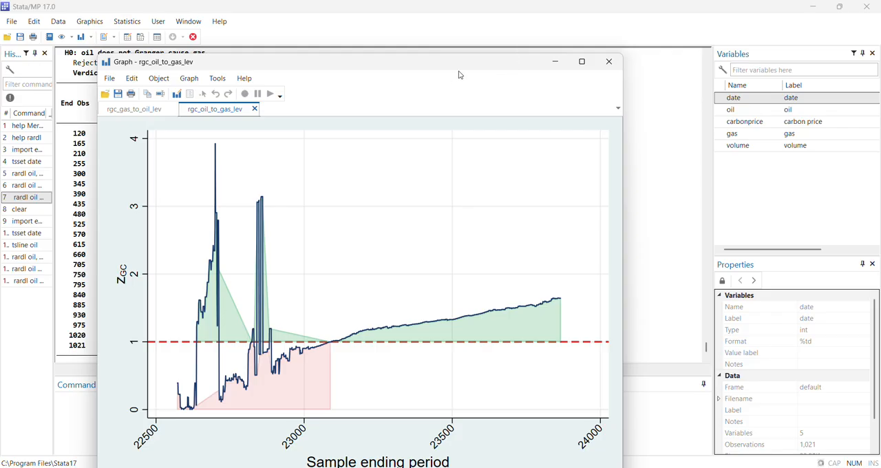
left_click_drag(455, 67, 0, 81)
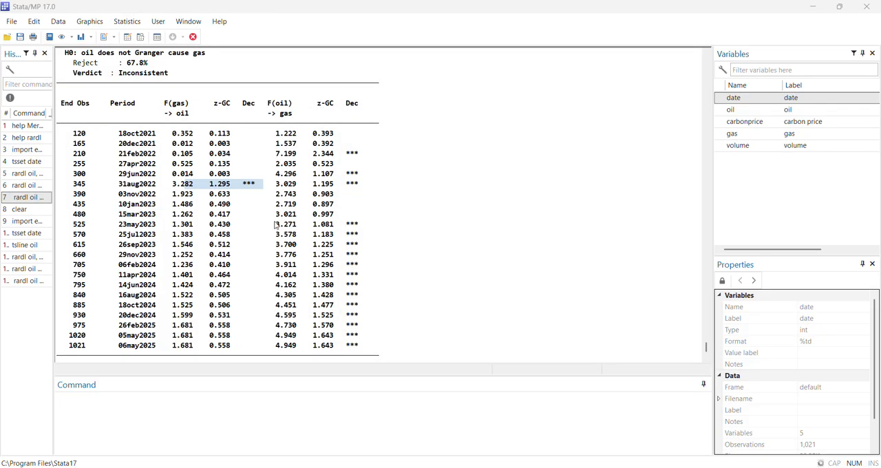
Step: Review the level-price recursive Granger causality rejection rates, verdicts and period table for gas and oil
scroll(275, 267, "up", 7)
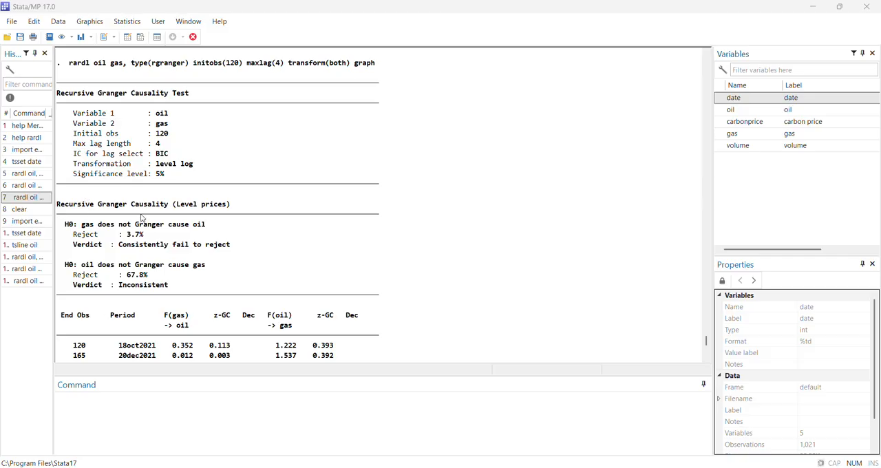
scroll(296, 238, "down", 8)
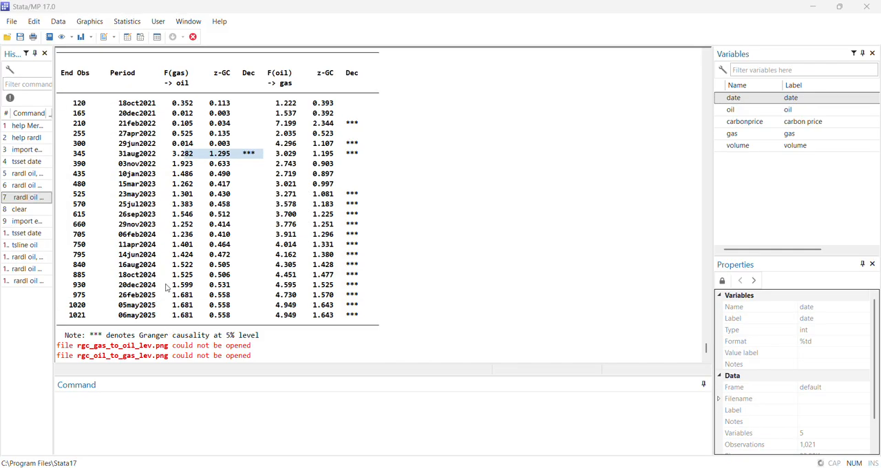
scroll(168, 288, "up", 4)
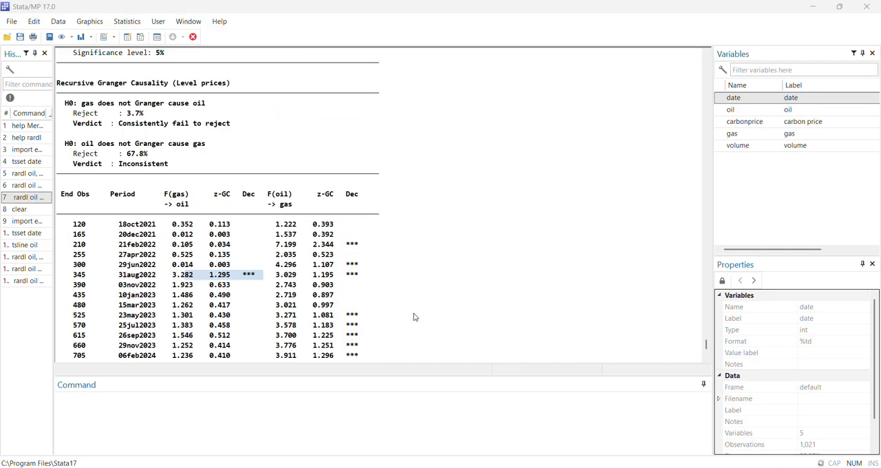
scroll(415, 317, "down", 4)
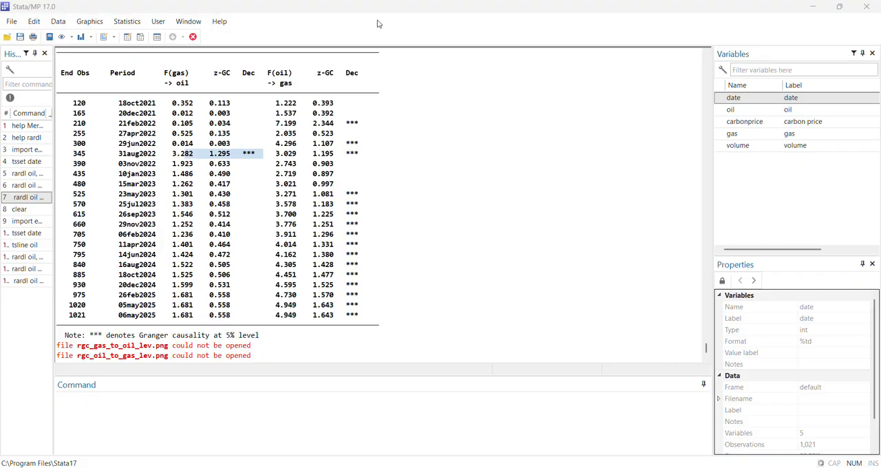
scroll(262, 291, "up", 5)
scroll(274, 291, "up", 15)
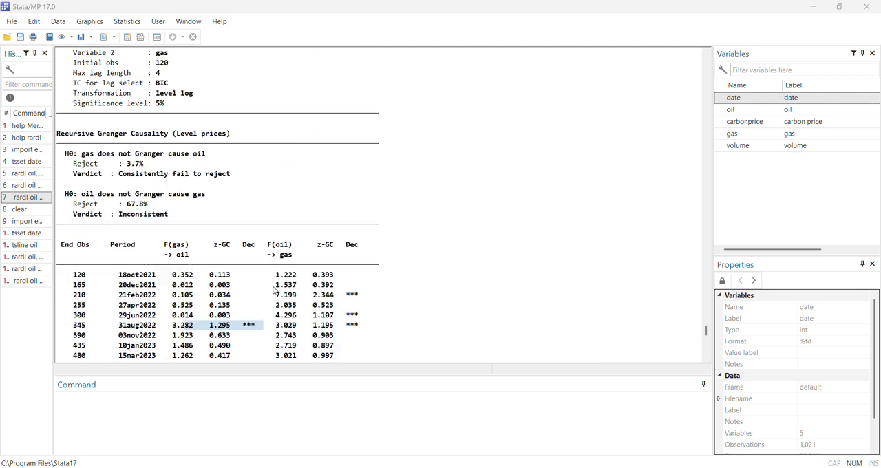
Step: Examine the log-price Granger causality rejection rates and verdicts in both directions, together with the table of F statistics and z-GC ratios by period
scroll(274, 291, "down", 11)
scroll(281, 288, "down", 1)
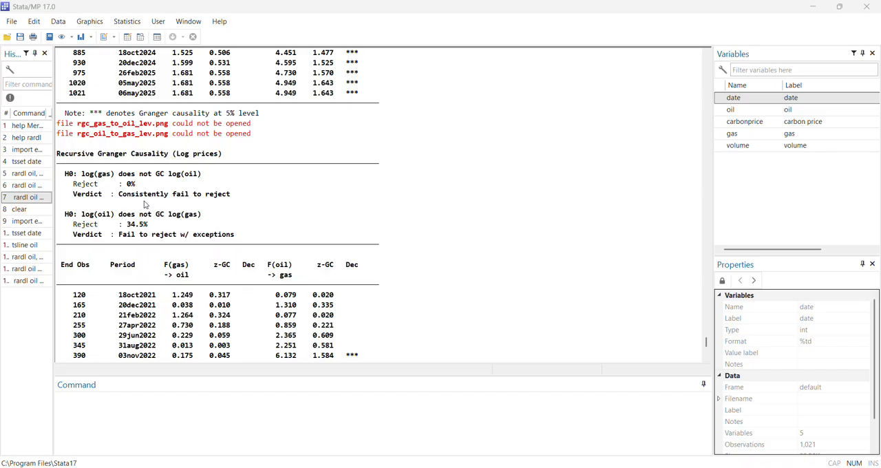
scroll(144, 207, "down", 5)
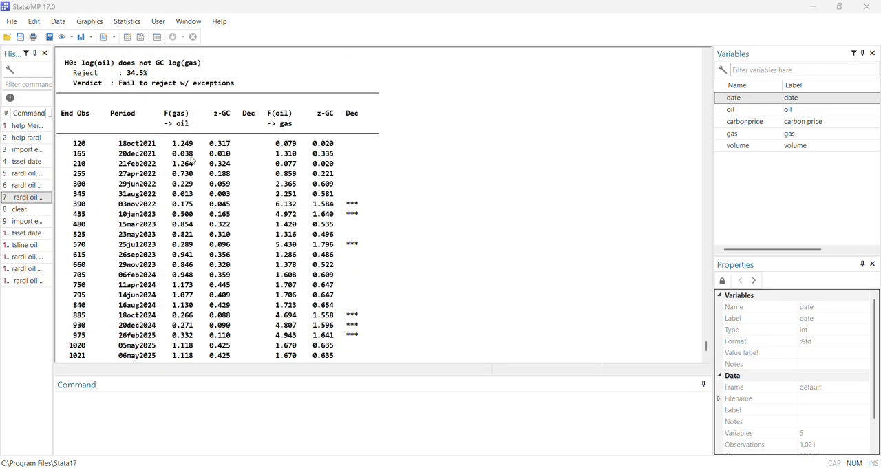
scroll(194, 161, "down", 1)
scroll(199, 240, "up", 1)
scroll(199, 239, "up", 3)
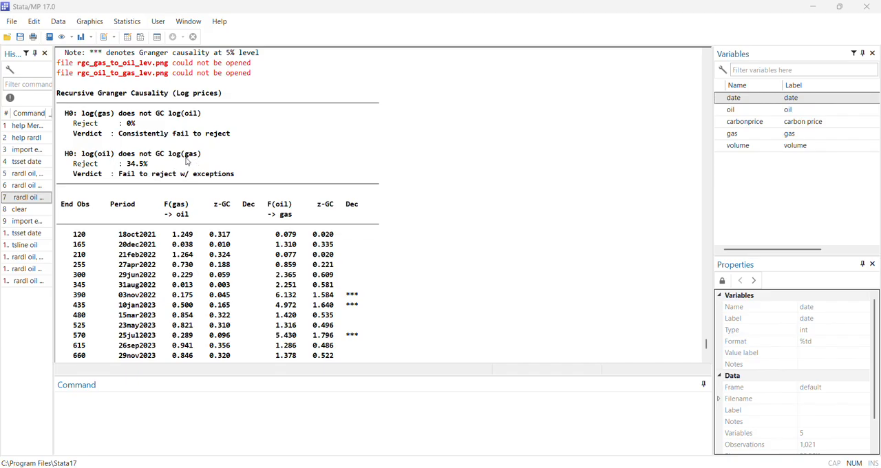
scroll(358, 193, "down", 5)
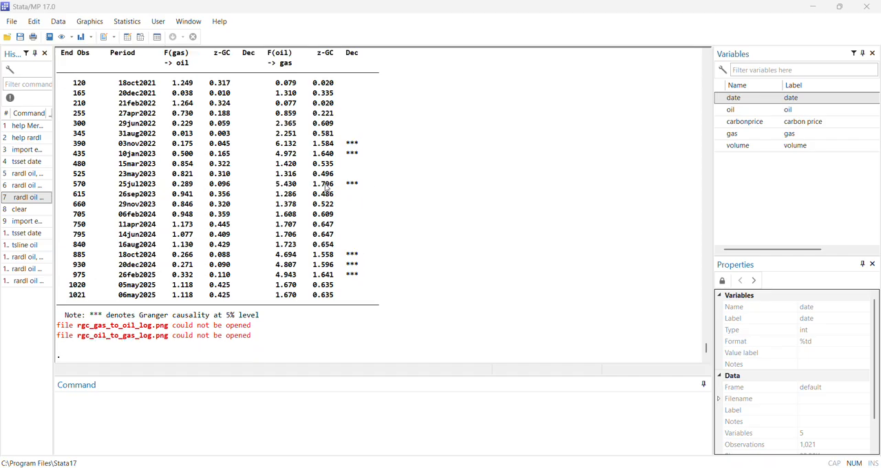
scroll(325, 187, "up", 3)
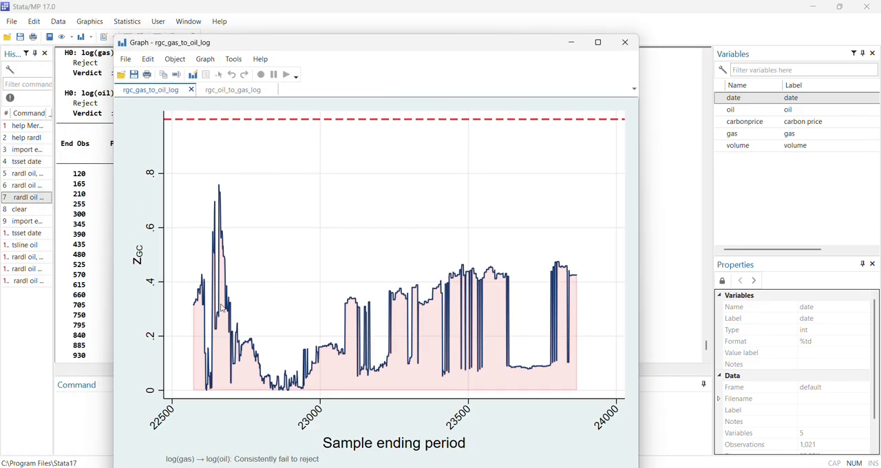
Step: Inspect the log-price z-GC graphs for gas to oil and oil to gas, and close both graphs
left_click_drag(326, 49, 430, 57)
left_click(322, 99)
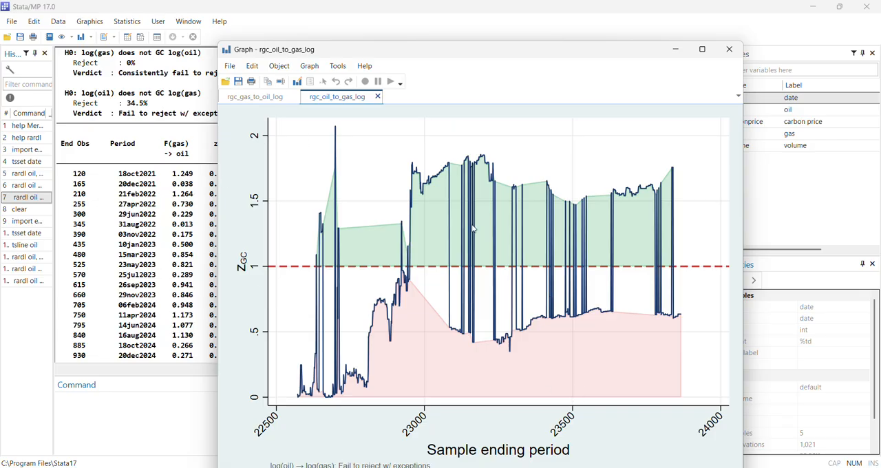
left_click(378, 97)
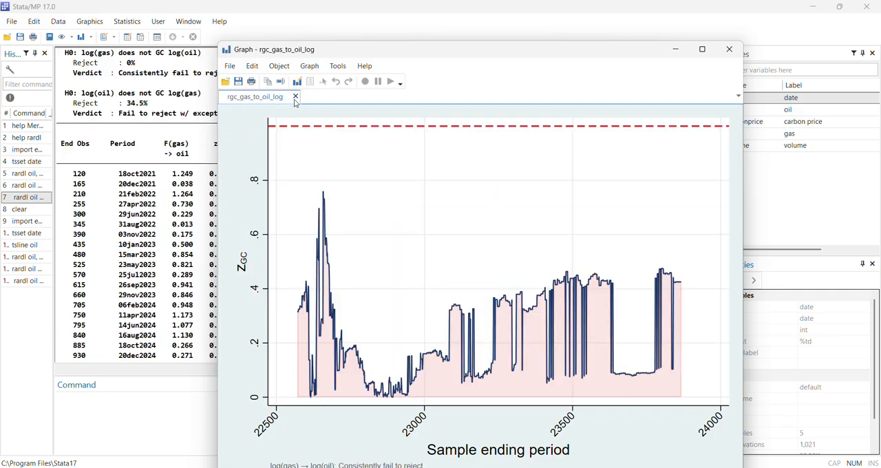
left_click(296, 97)
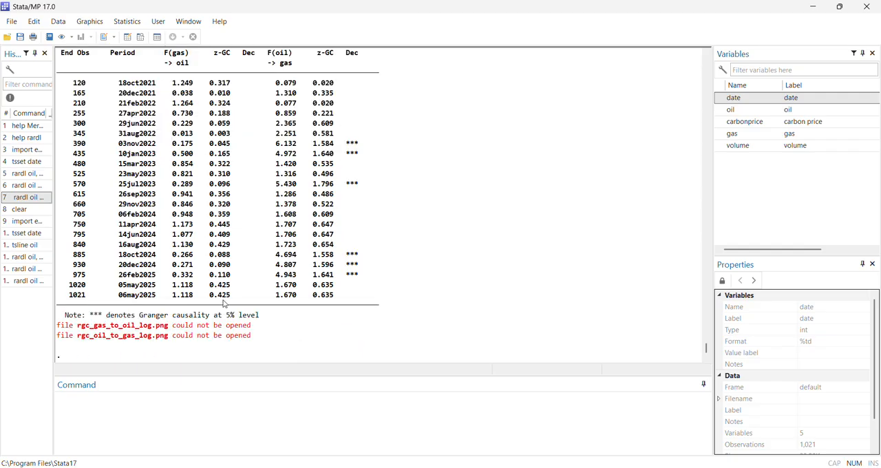